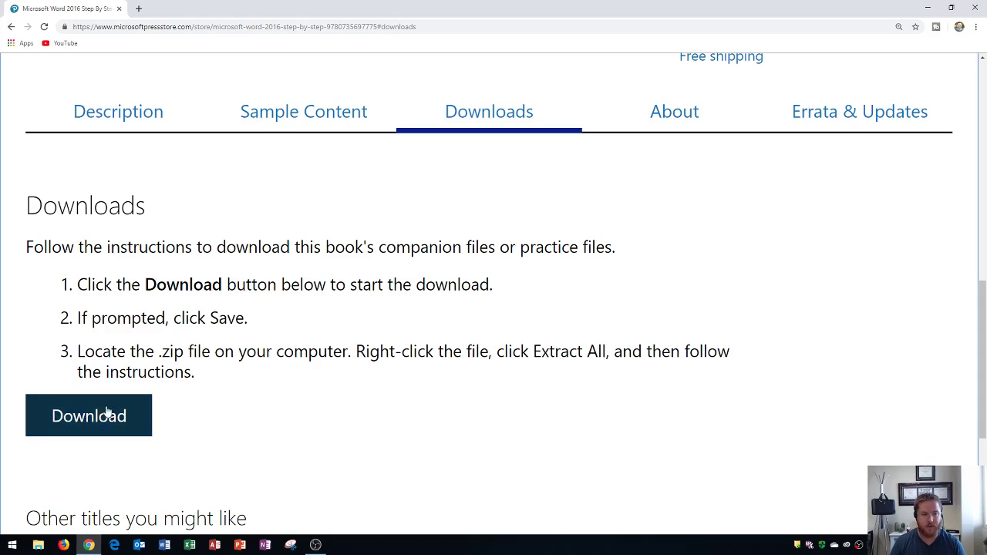
- Download the book's practice files from the Downloads section, open the zip, and go to the Downloads folder that contains it
click(89, 425)
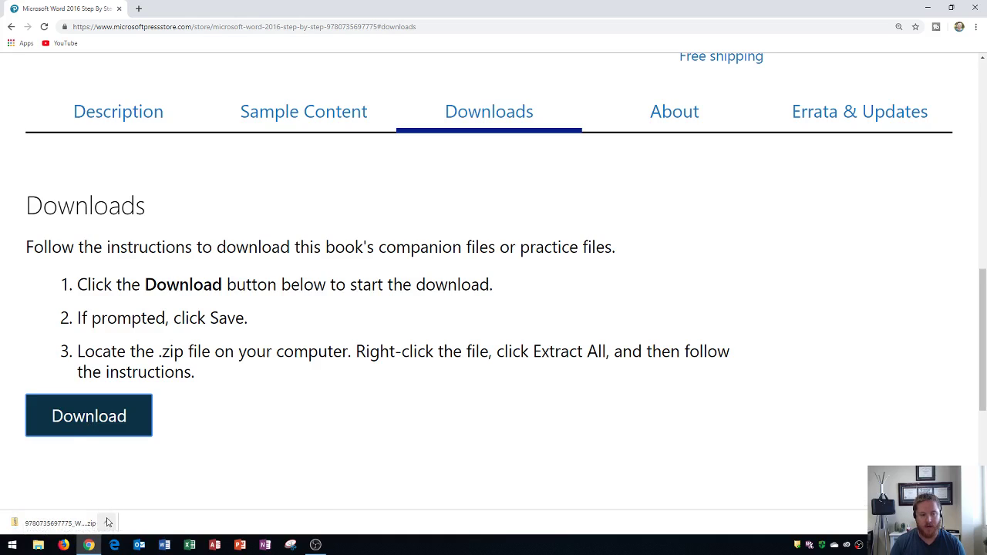
click(60, 524)
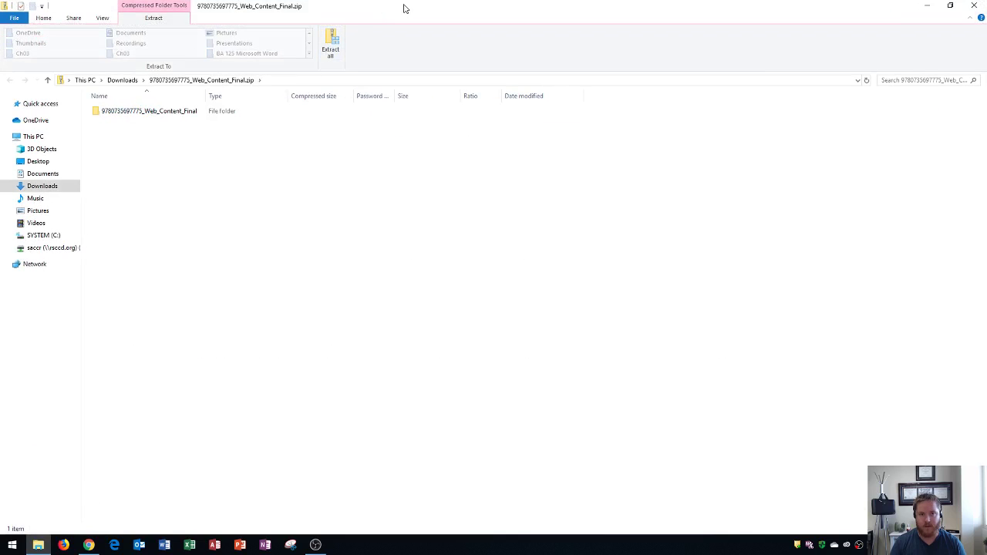
double_click(403, 5)
drag(403, 17, 451, 2)
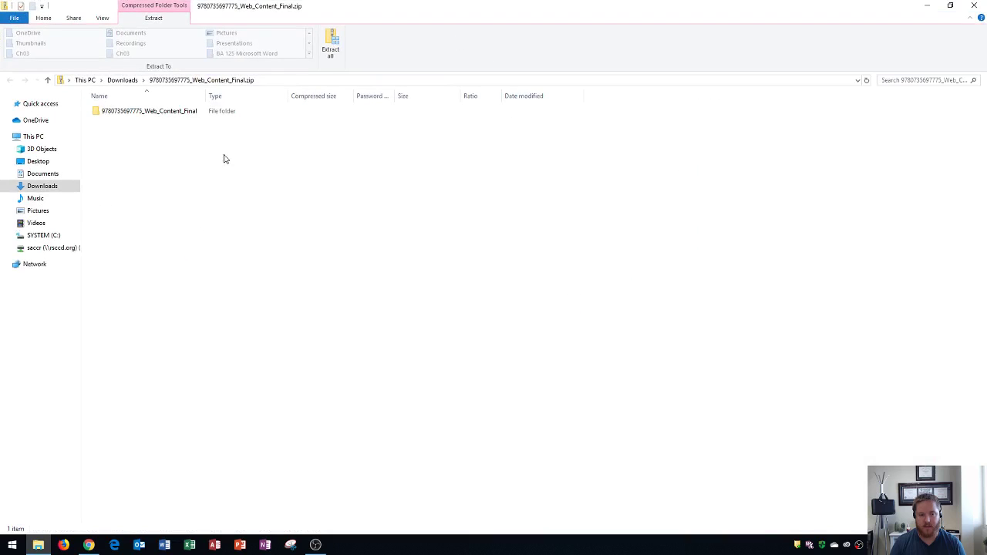
click(122, 80)
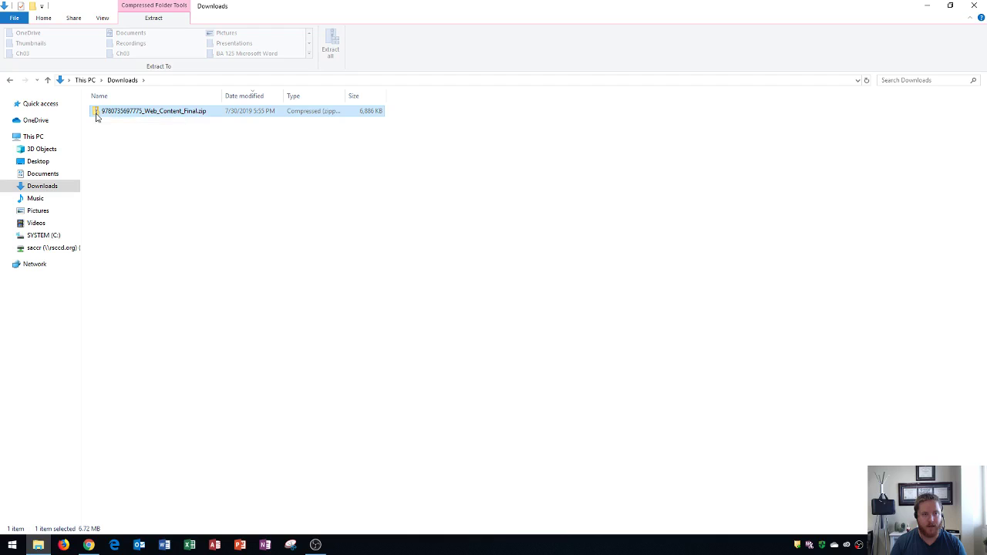
right_click(96, 115)
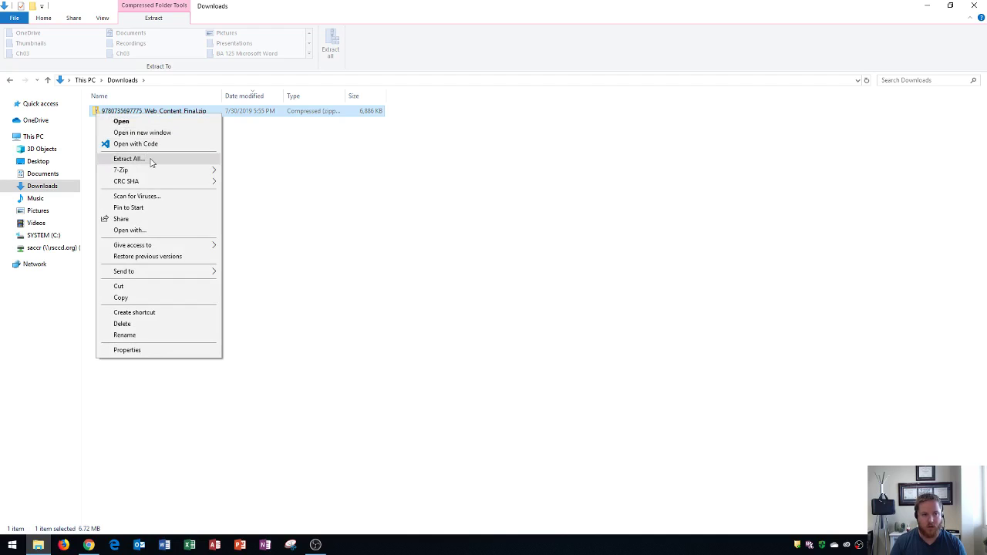
click(152, 159)
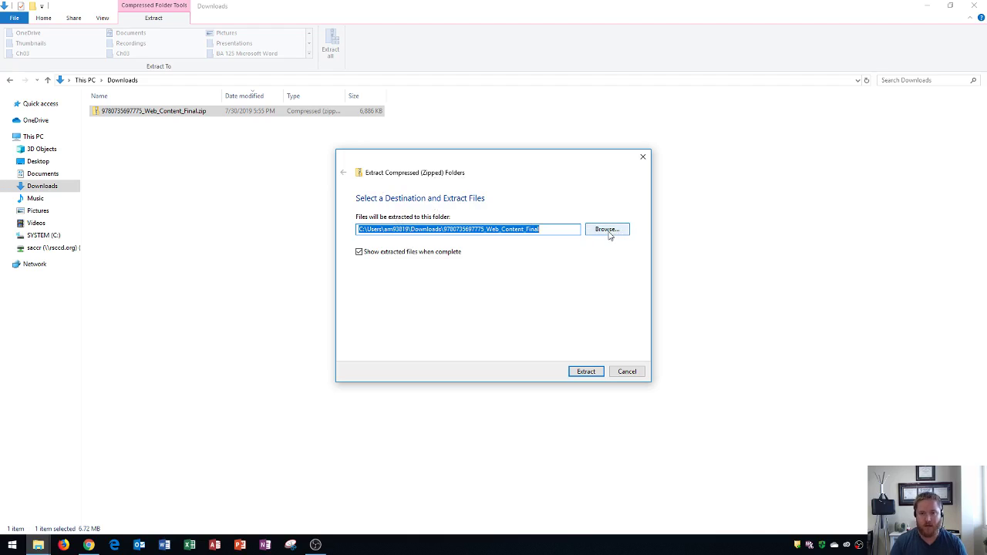
click(607, 229)
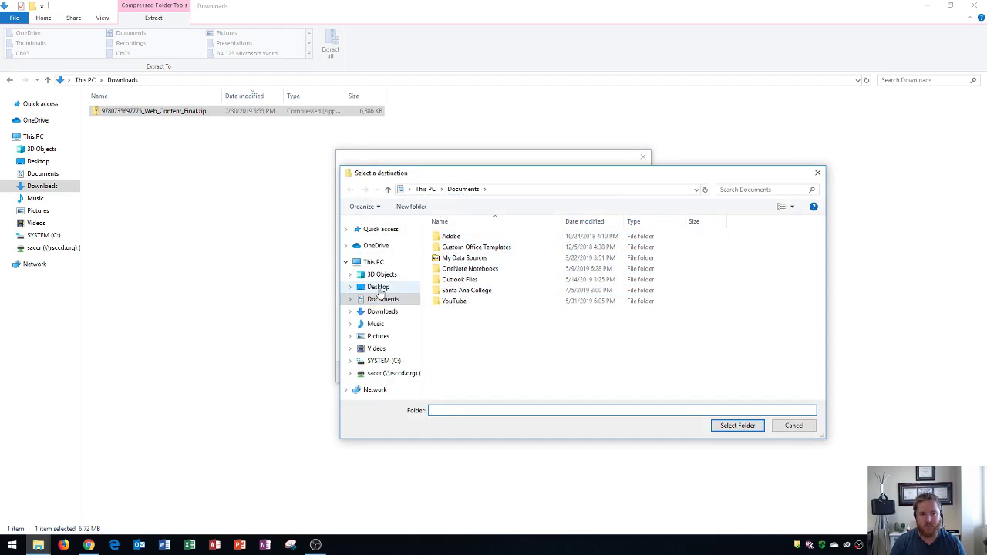
click(378, 288)
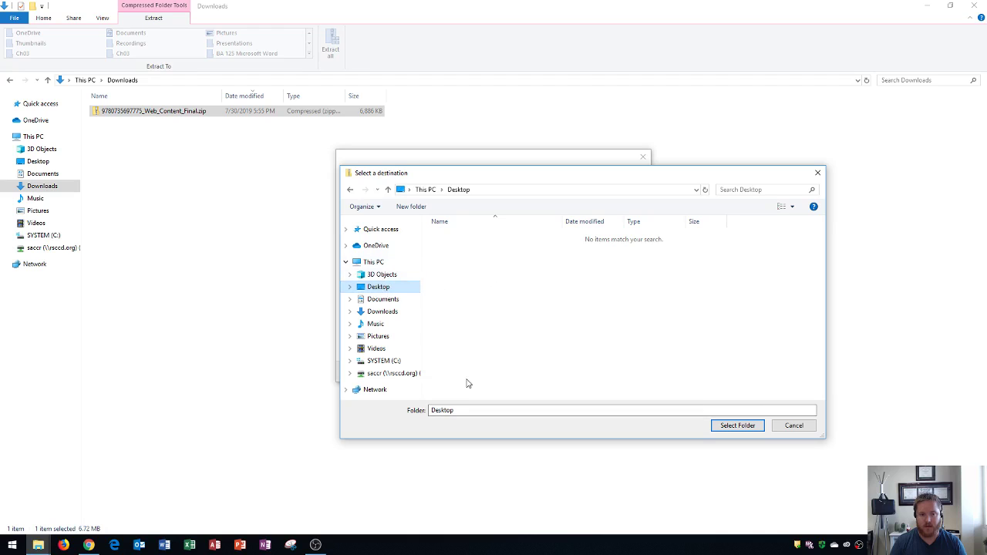
click(739, 427)
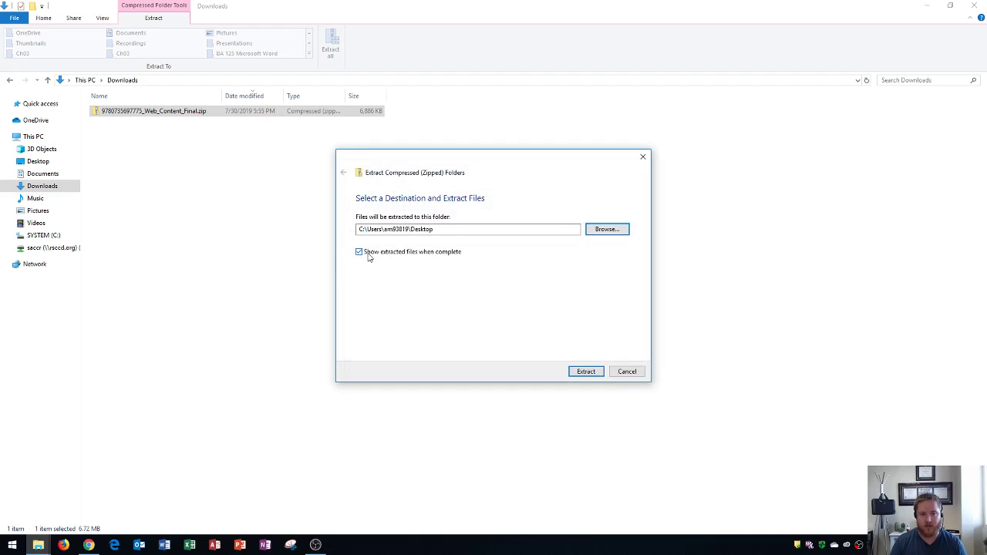
click(586, 372)
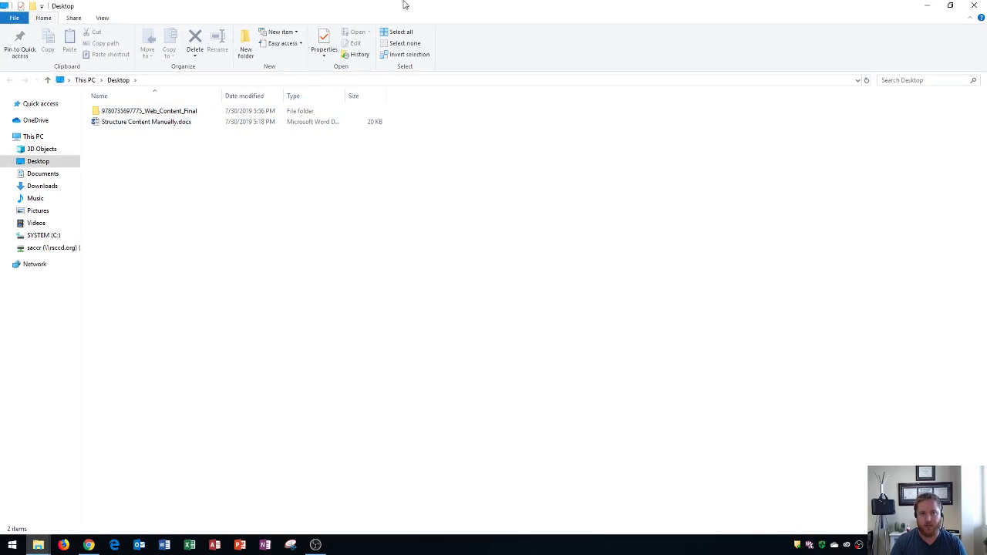
drag(416, 7, 465, 2)
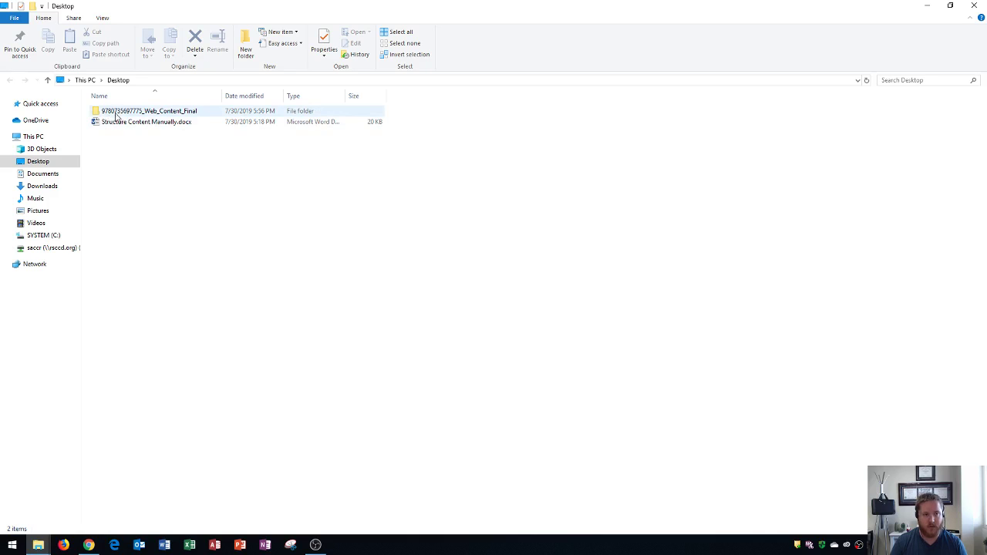
double_click(121, 114)
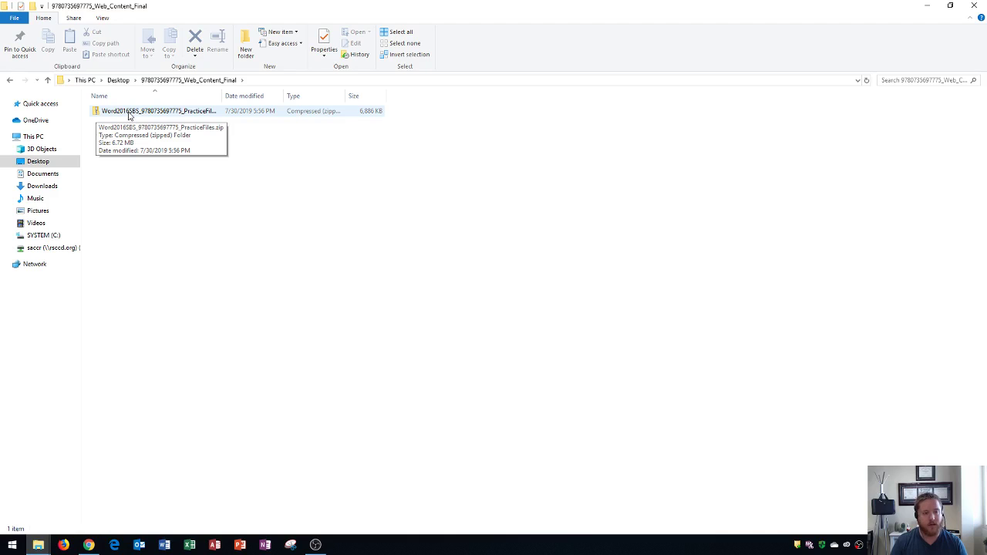
right_click(130, 114)
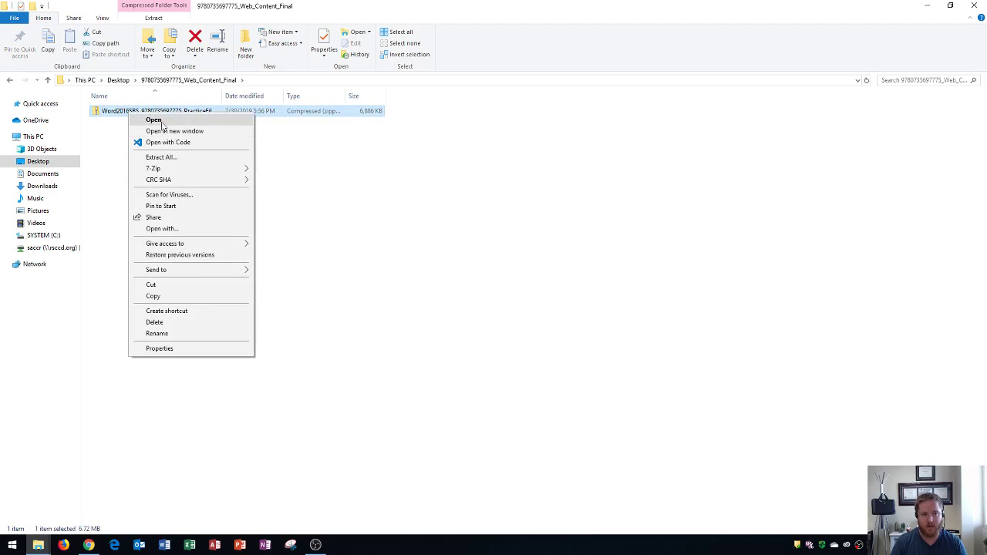
click(179, 158)
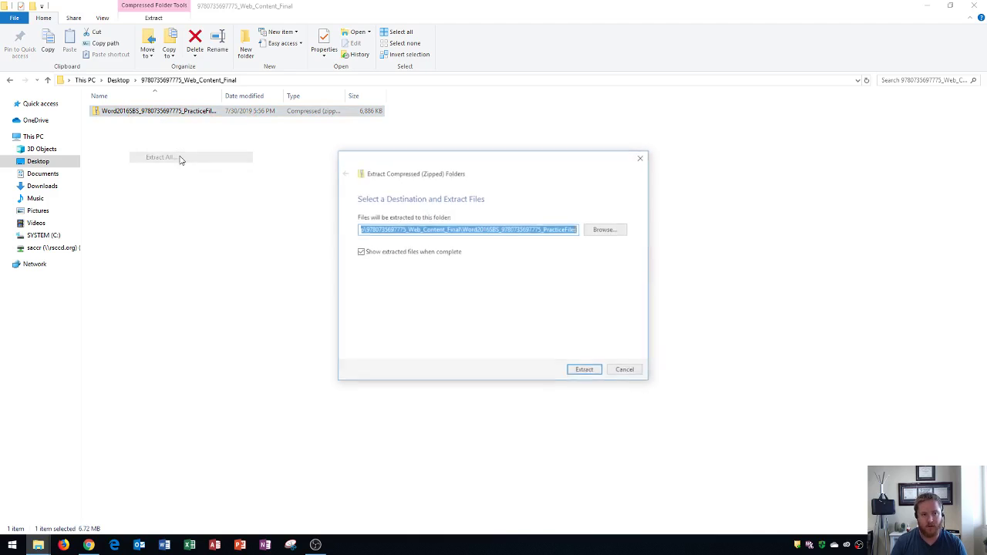
click(601, 233)
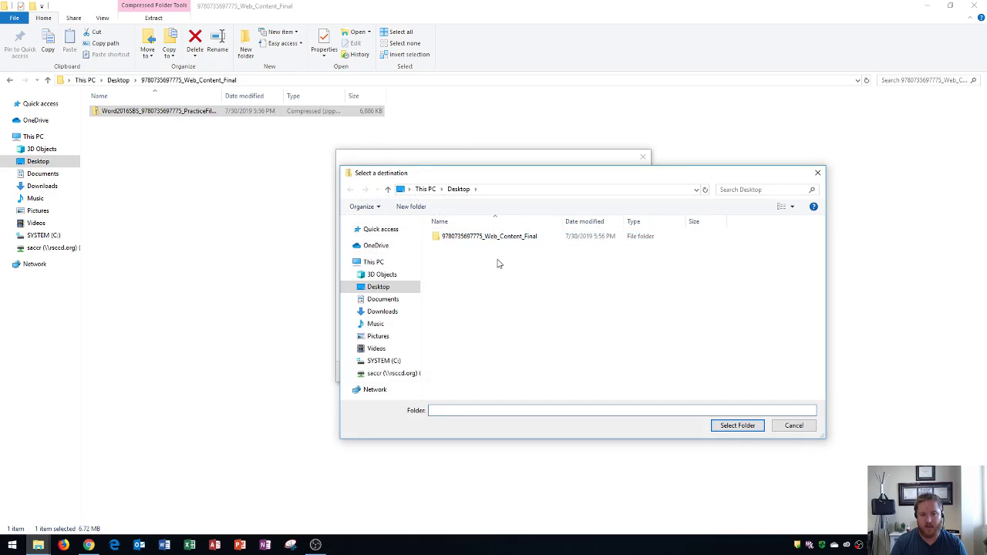
click(413, 206)
text(Data Files)
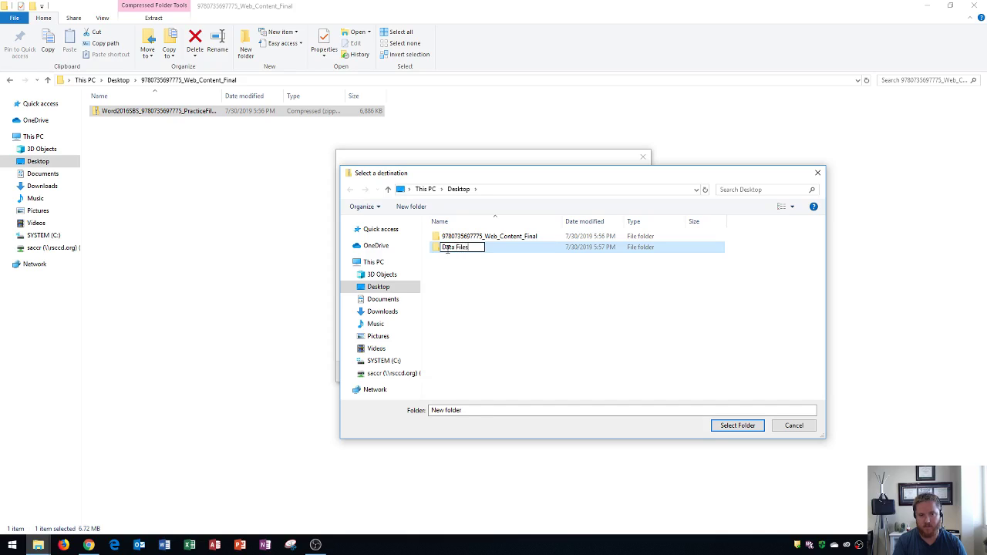
key(Return)
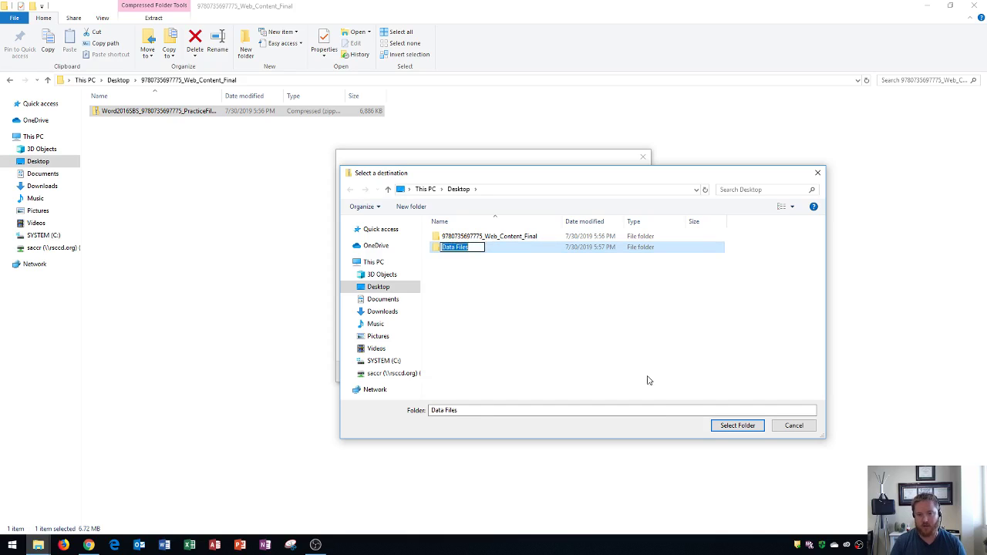
click(498, 246)
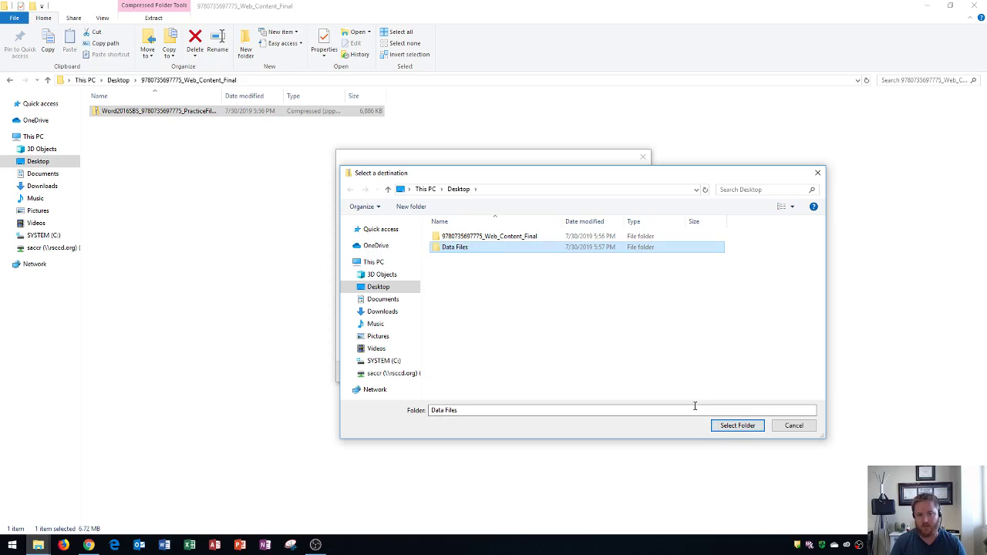
click(738, 428)
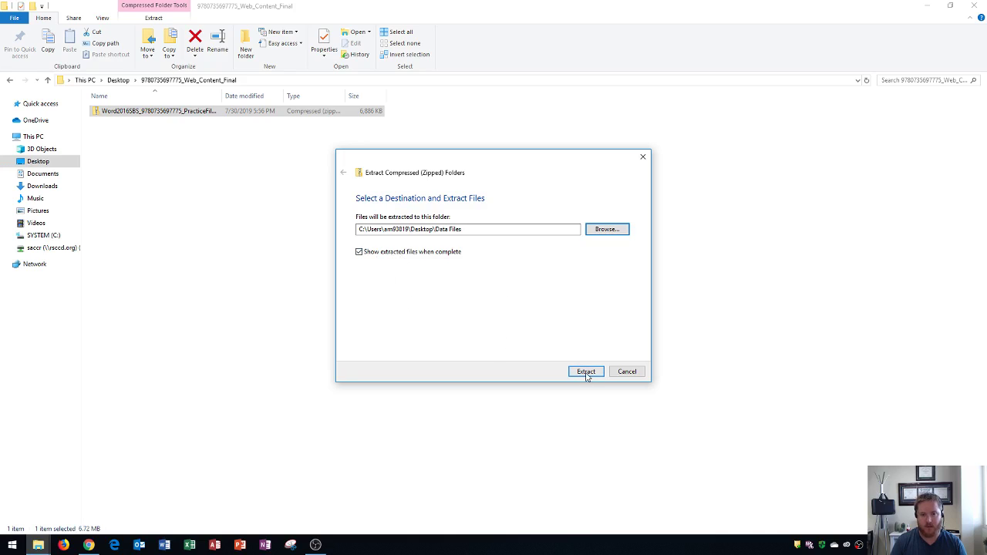
click(586, 371)
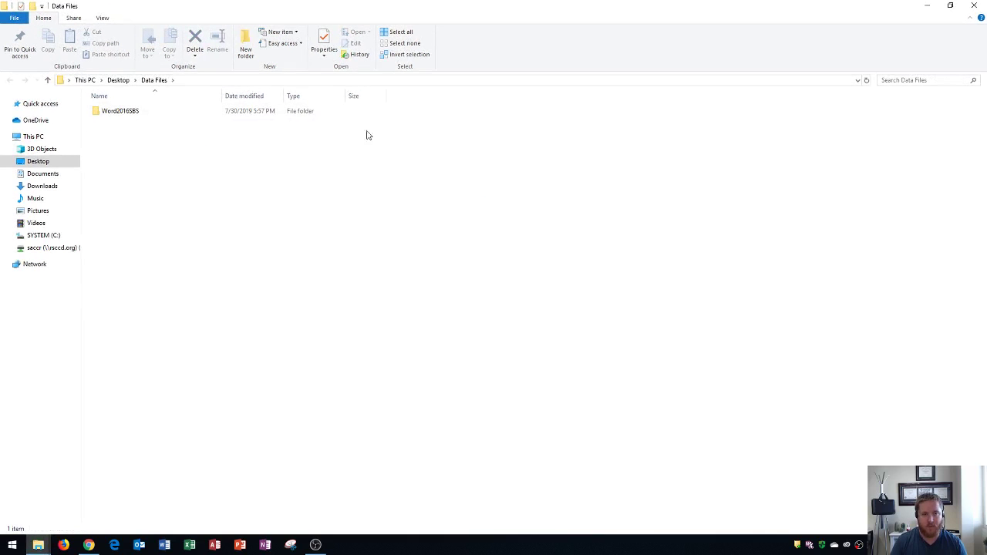
drag(383, 10, 441, 3)
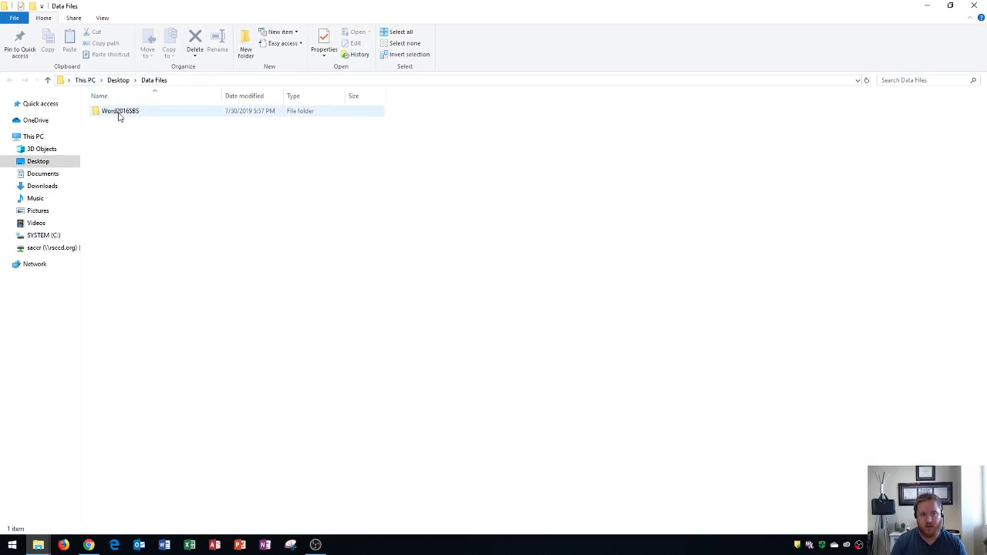
- Examine the contents of the Ch01 and Ch02 folders in the extracted Word2016SBS folder, returning to the chapter list
double_click(118, 115)
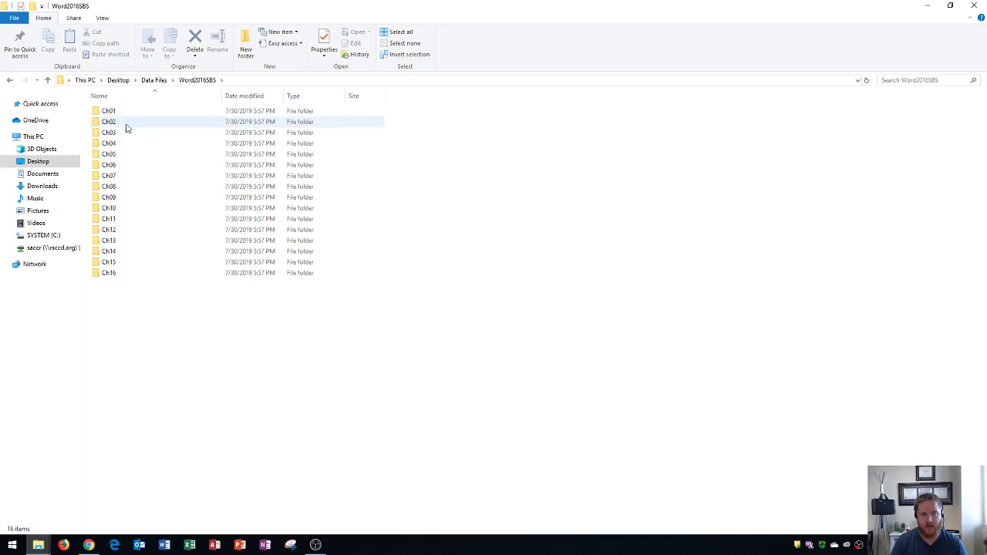
double_click(121, 113)
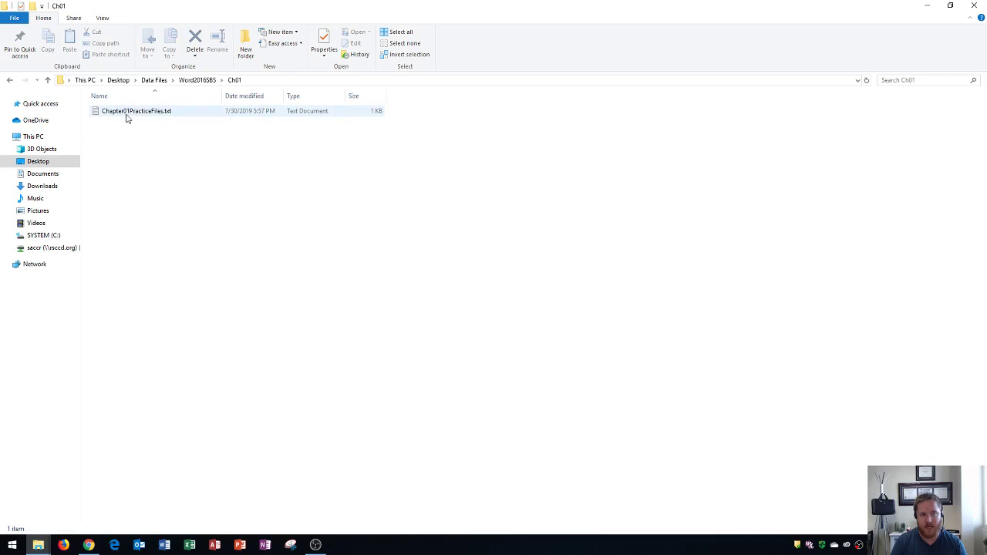
click(10, 81)
double_click(109, 122)
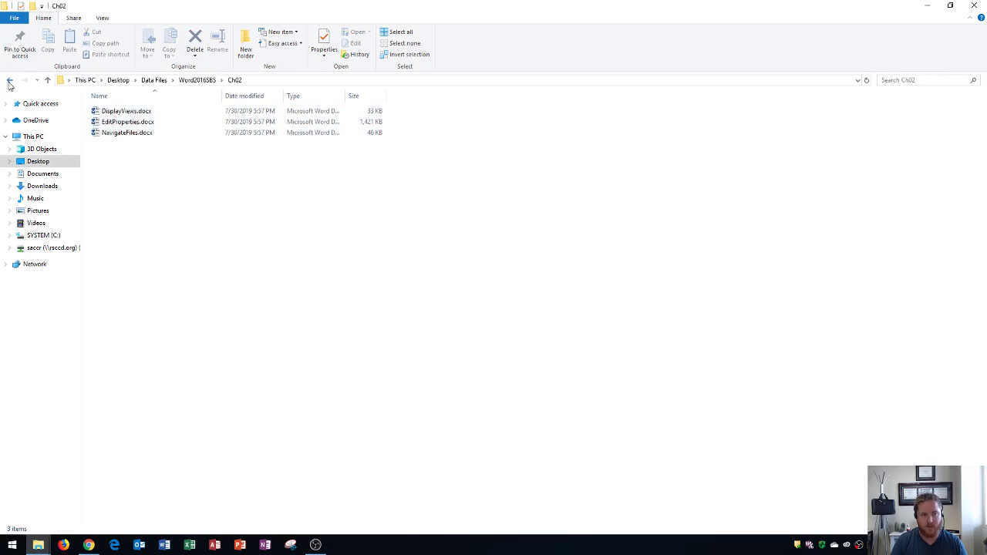
click(10, 81)
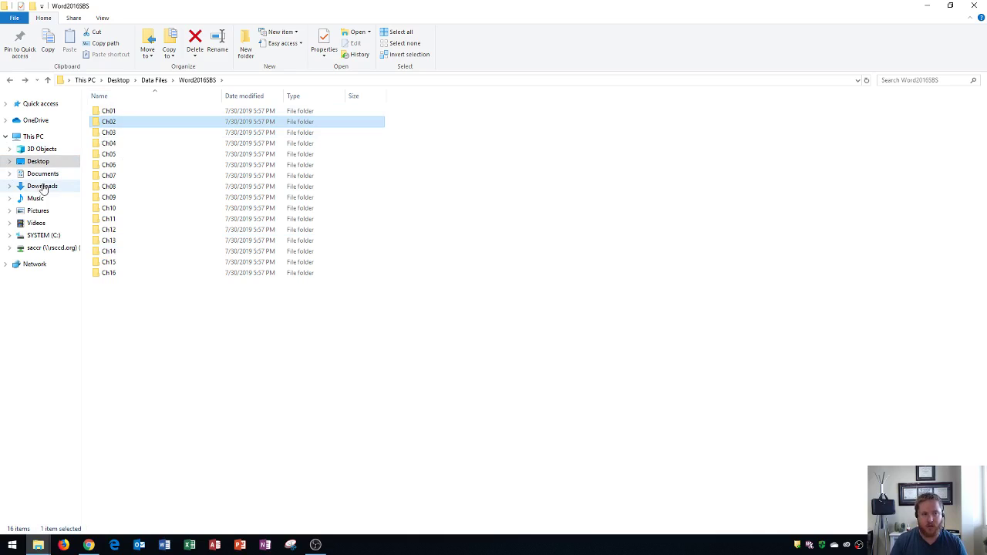
click(43, 189)
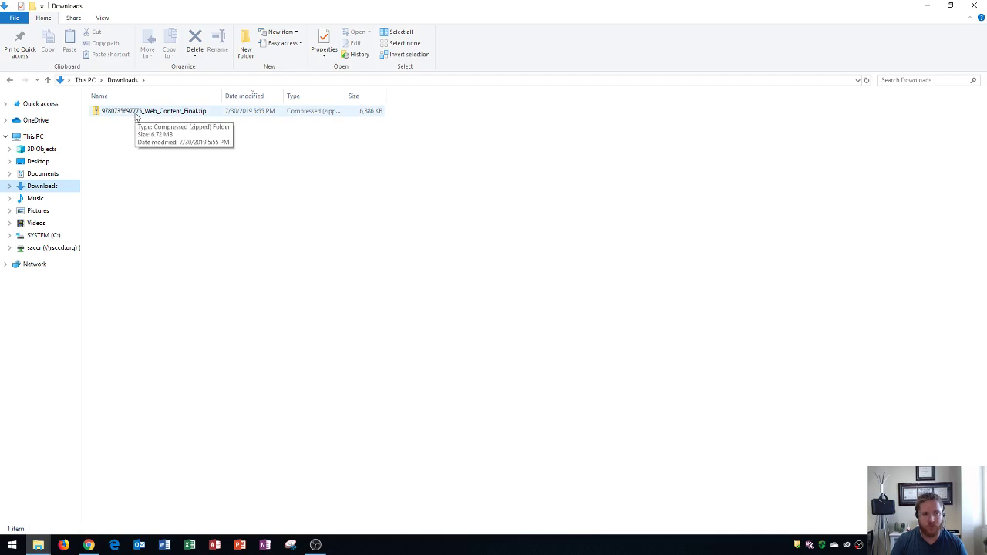
click(136, 113)
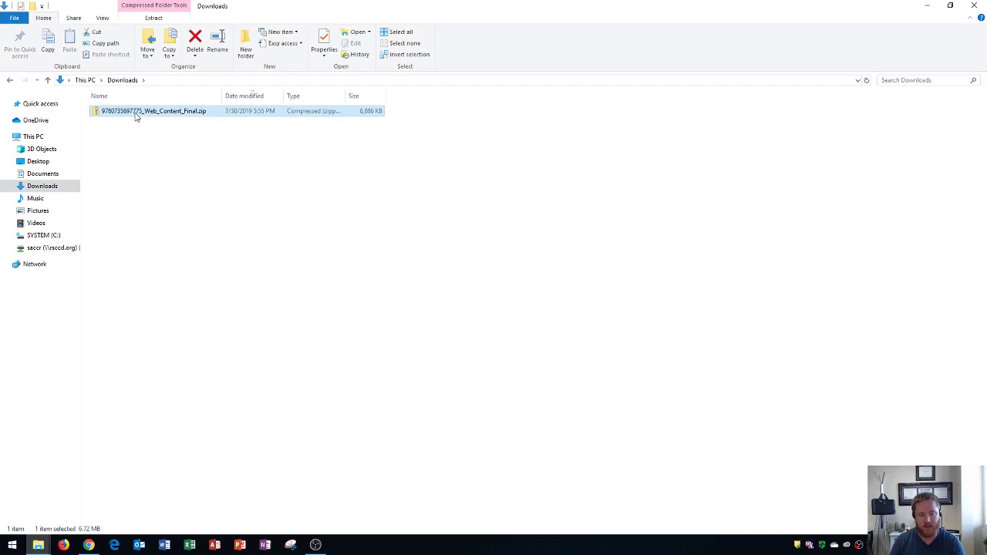
key(Delete)
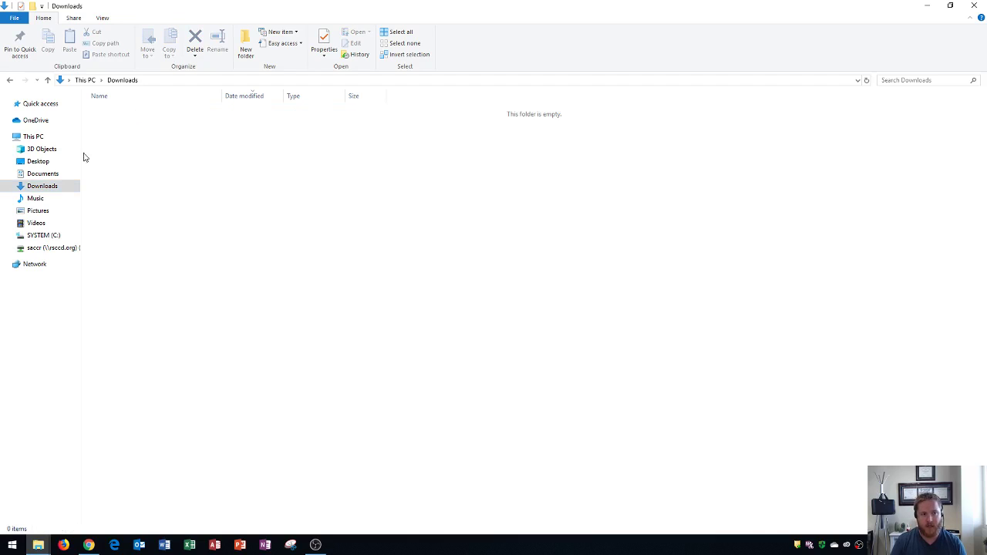
click(37, 161)
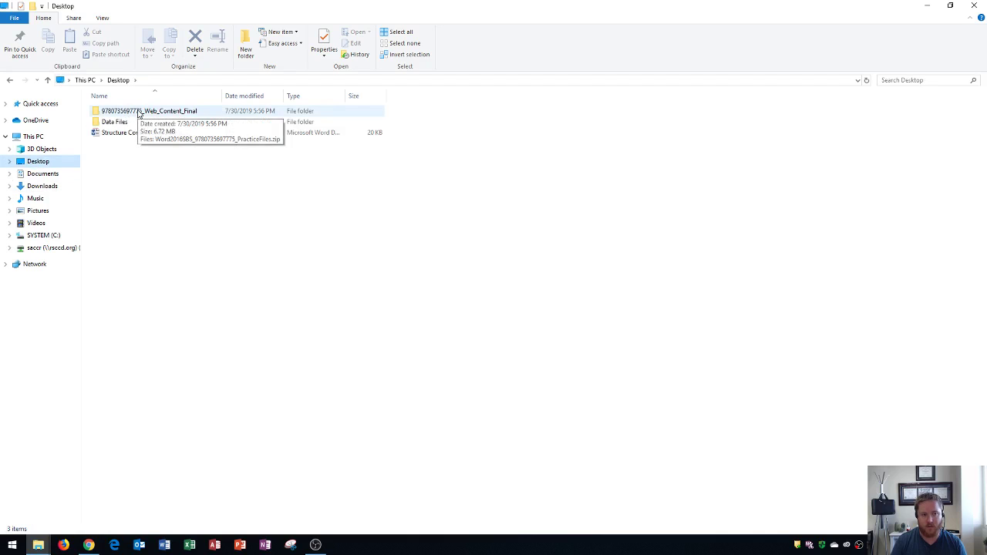
double_click(135, 112)
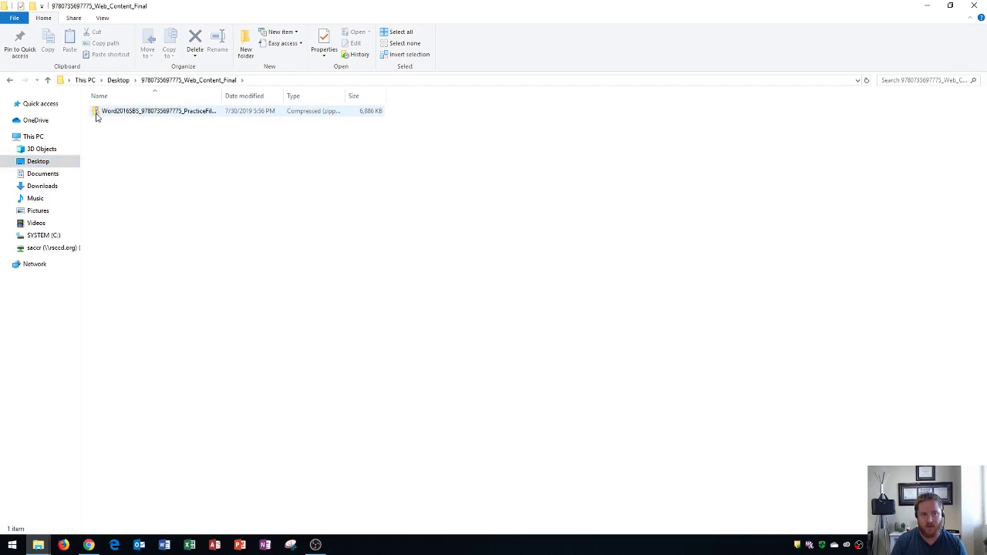
click(9, 81)
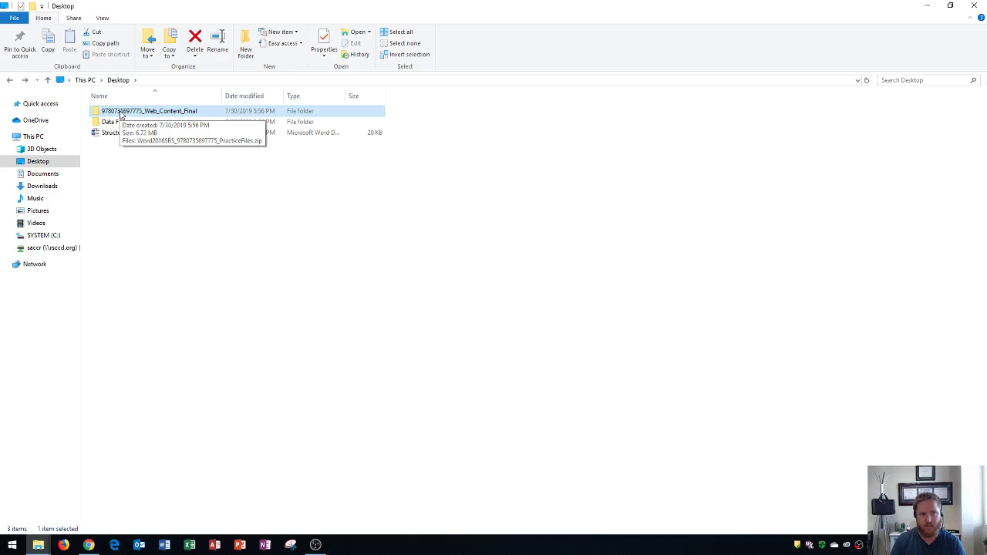
key(Delete)
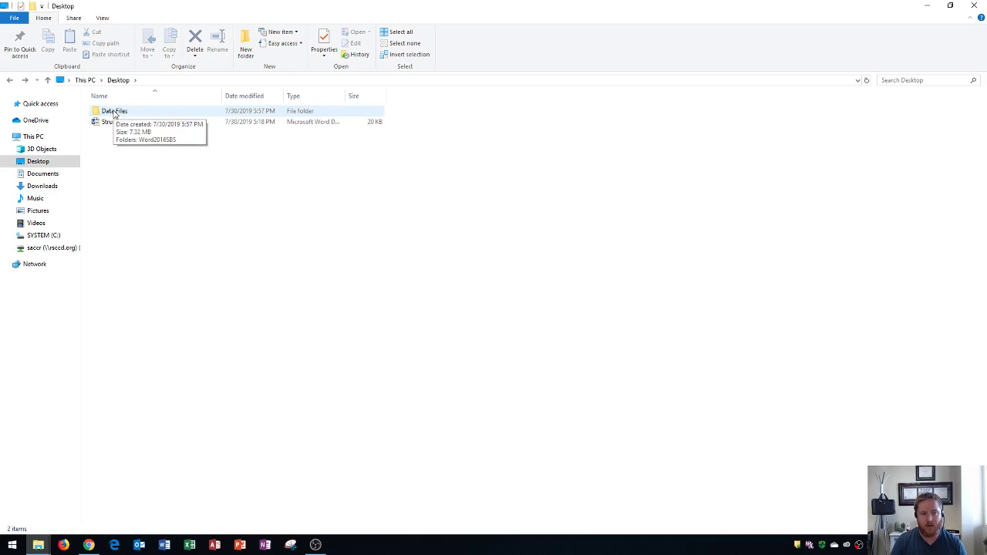
- Open the Word2016SBS folder inside Data Files on the Desktop to view the chapter folders
double_click(114, 111)
double_click(117, 112)
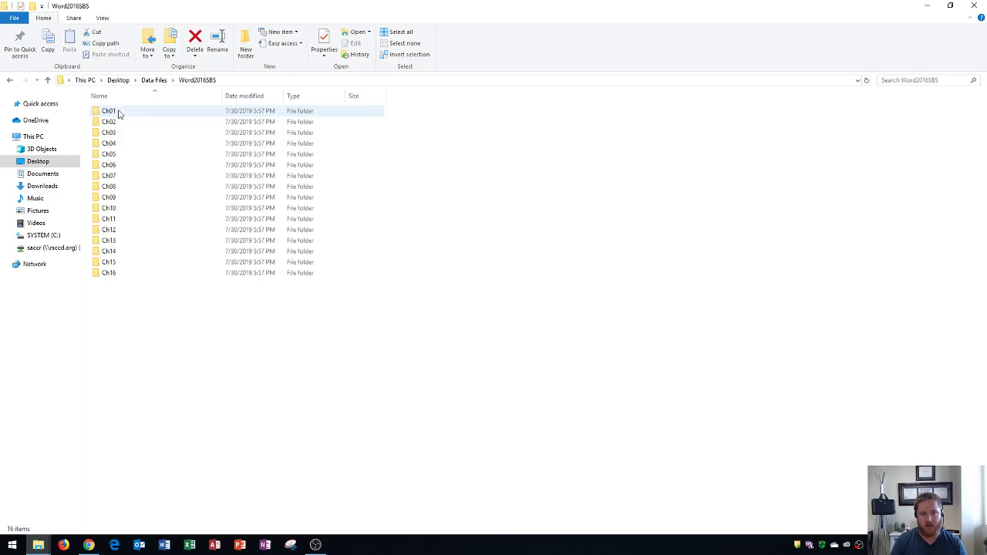